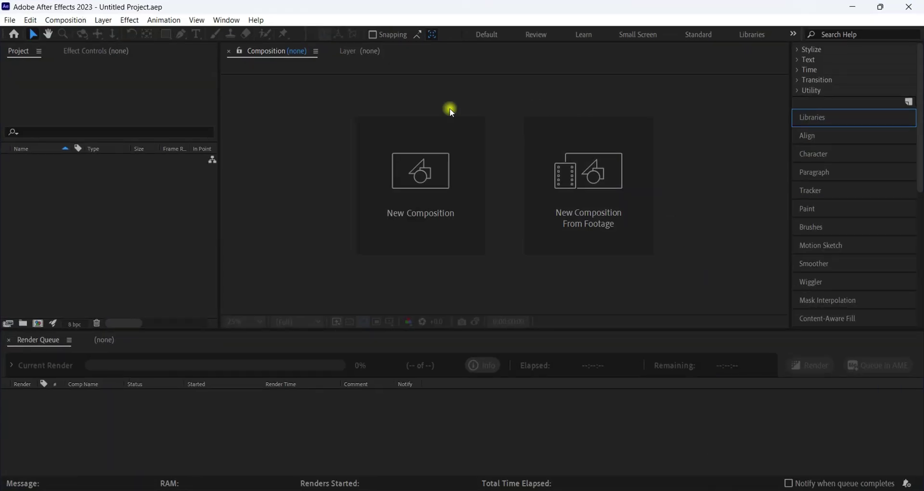
- Import "Man walking Green Screen Effect no sound.mp4" from Downloads > 4K Video Downloader+ and create a composition from it
left_click(9, 20)
left_click(26, 169)
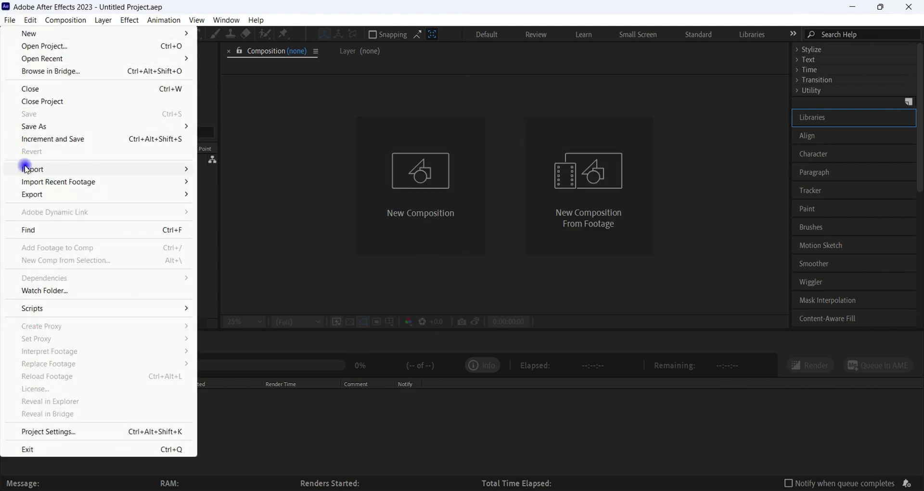
left_click(208, 169)
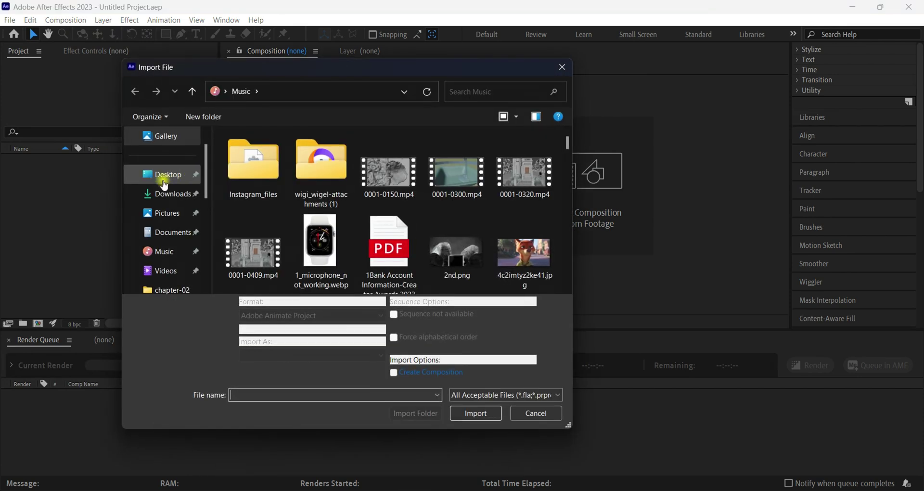
left_click(166, 193)
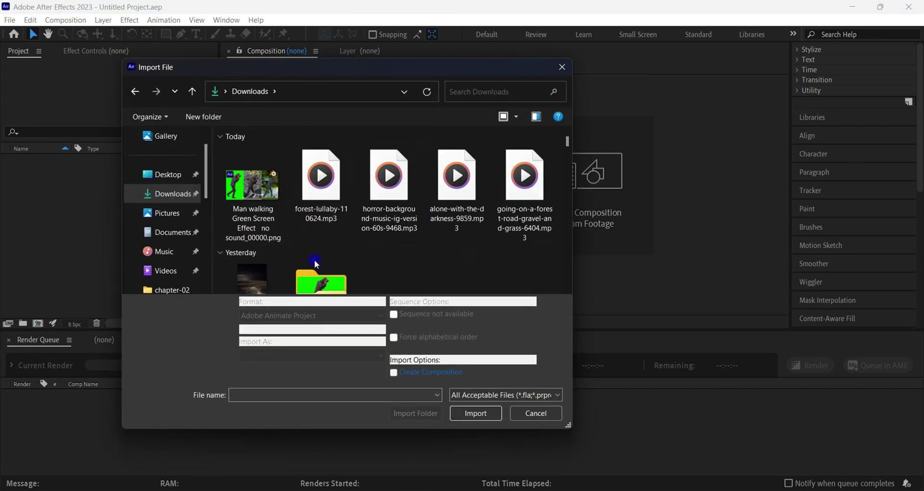
double_click(315, 263)
left_click(253, 174)
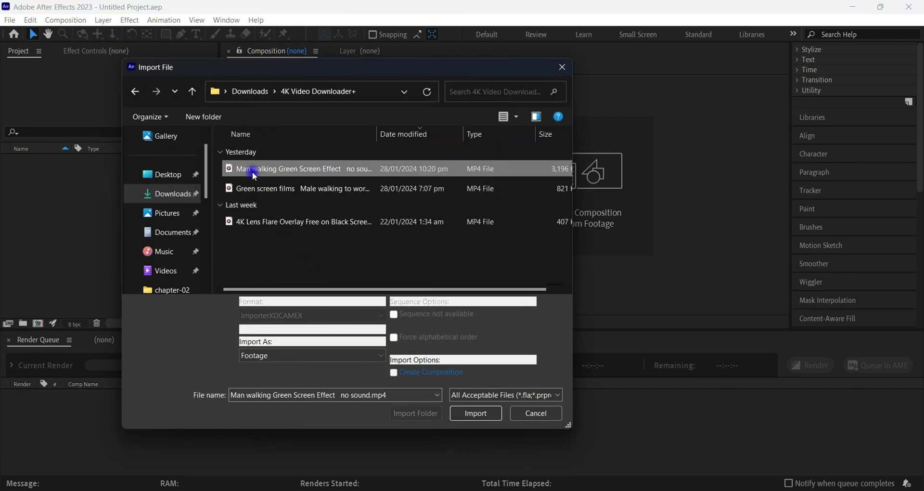
double_click(254, 174)
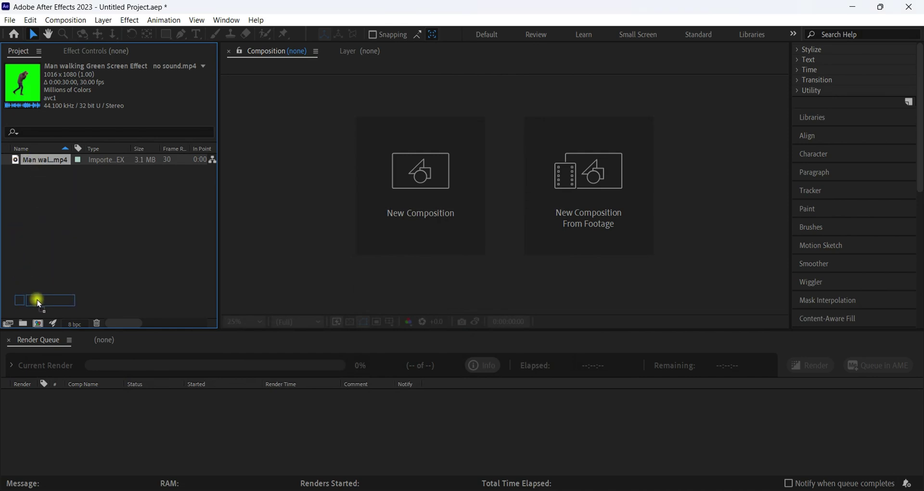
left_click_drag(38, 322, 39, 323)
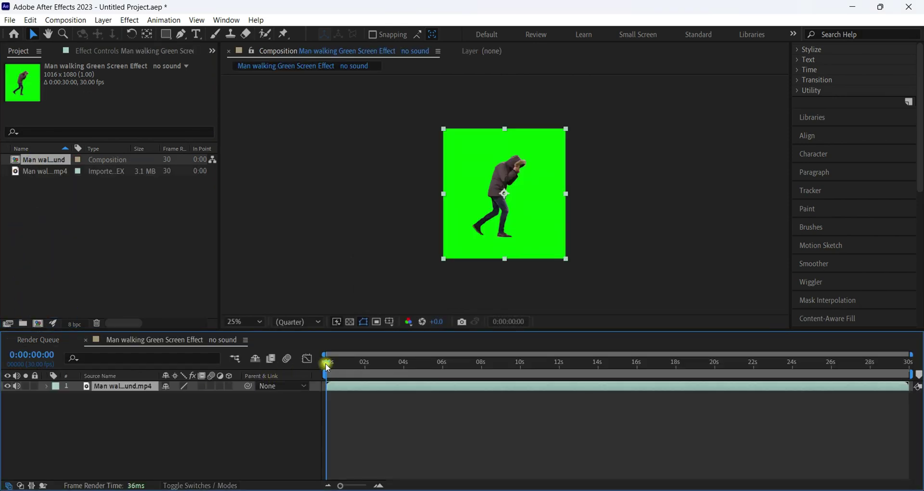
mouse_move(326, 367)
left_mouse_down()
mouse_move(470, 364)
mouse_move(327, 364)
left_mouse_up()
- Apply the Keylight (1.2) effect to the walking man footage and sample the green background as its Screen Colour
scroll(830, 135, "up", 5)
left_click(818, 104)
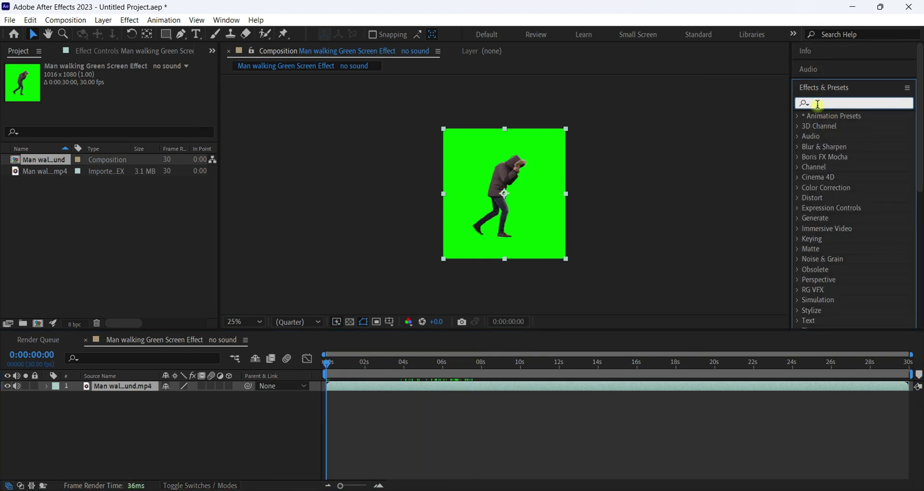
type("keyli")
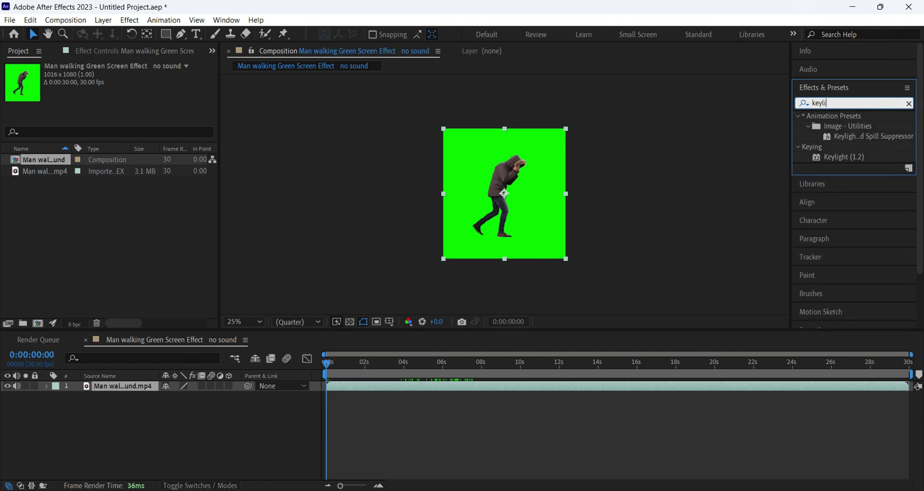
left_click(827, 159)
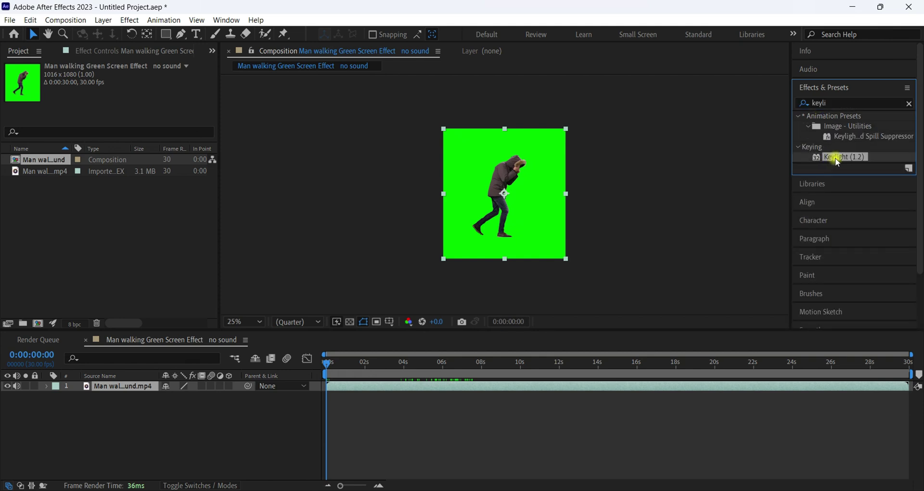
left_click_drag(642, 201, 530, 206)
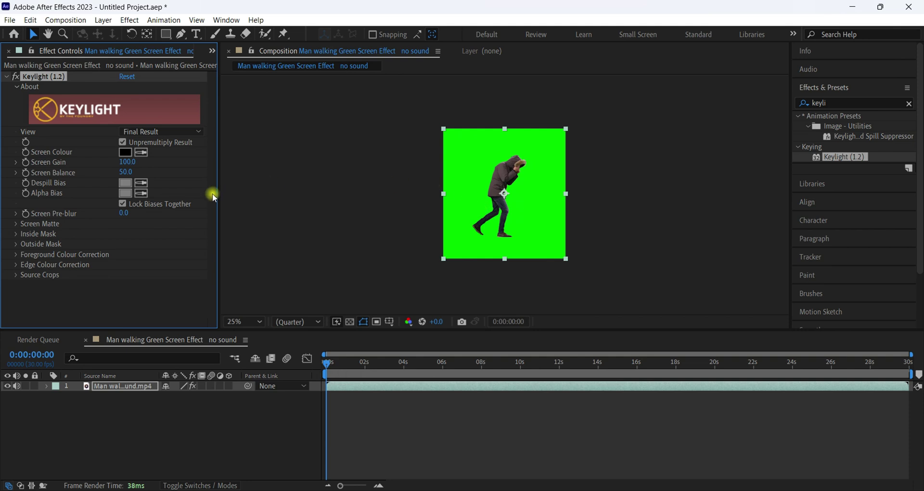
left_click(462, 156)
key("period")
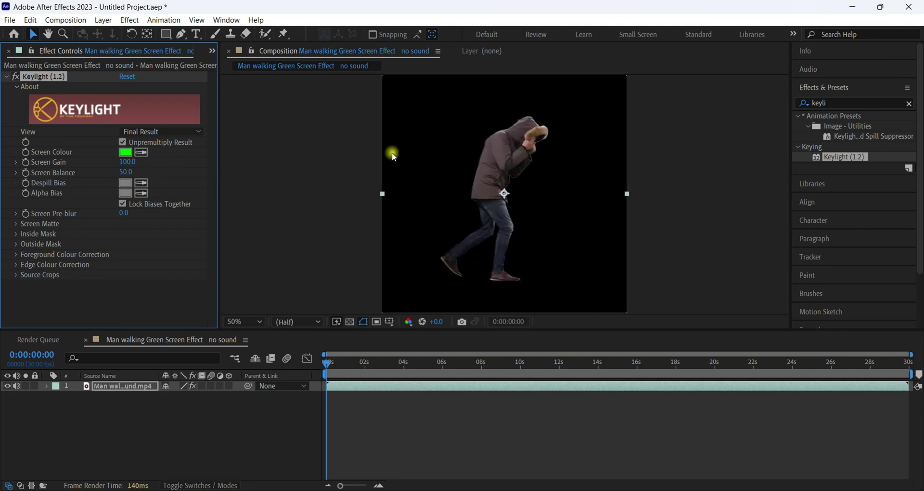
- Add the composition to the render queue and set its output module to QuickTime format with RGB + Alpha channels
left_click(369, 390)
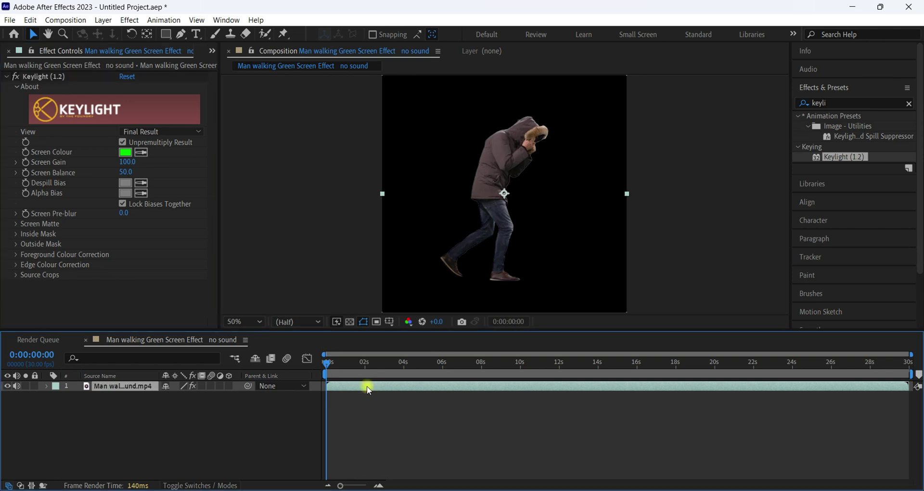
key("ctrl+m")
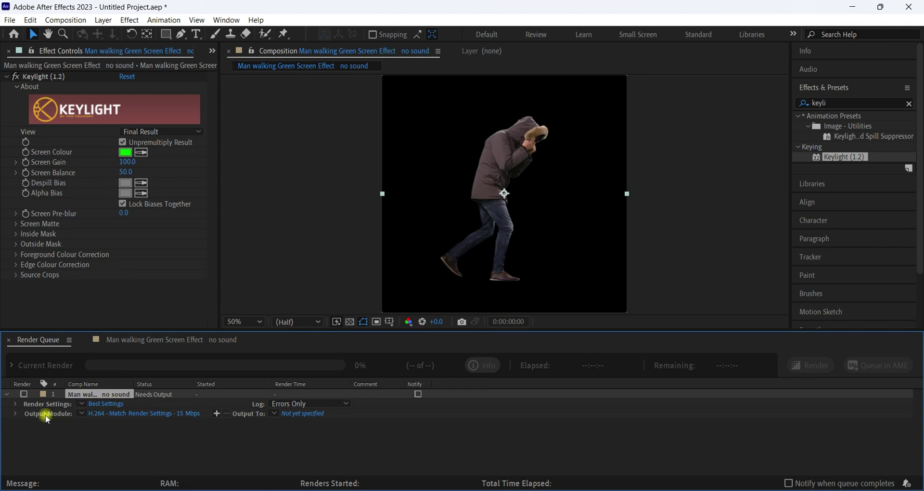
left_click(105, 414)
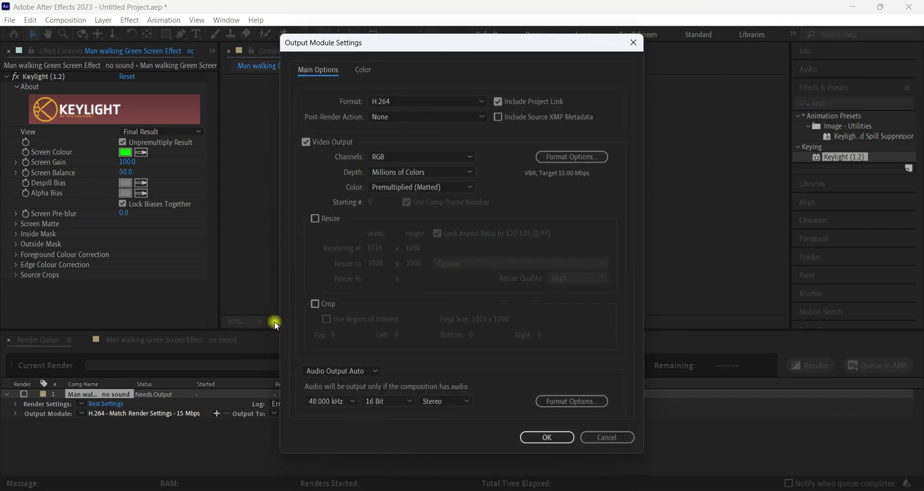
left_click(389, 101)
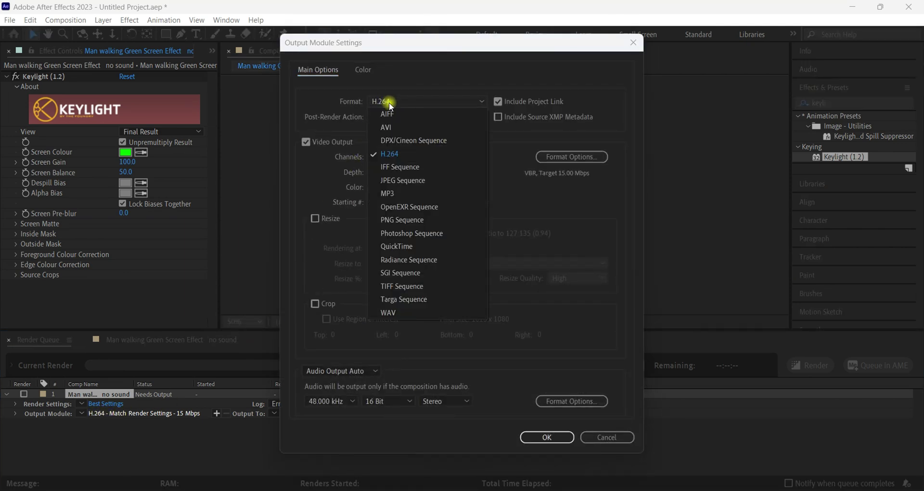
left_click(403, 248)
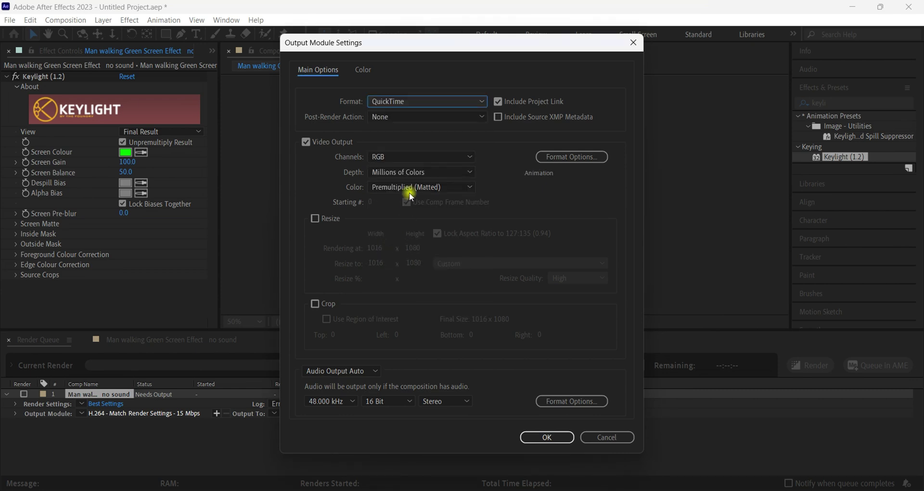
left_click(386, 158)
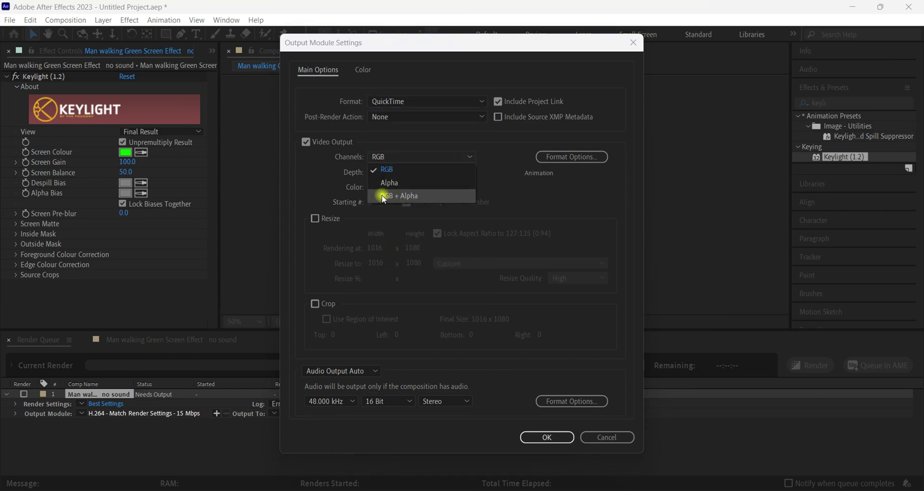
left_click(399, 195)
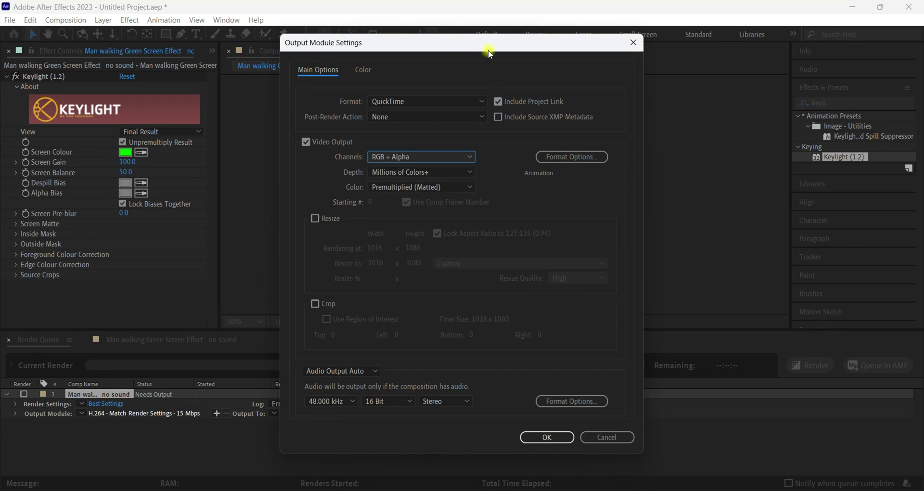
left_click_drag(490, 52, 342, 39)
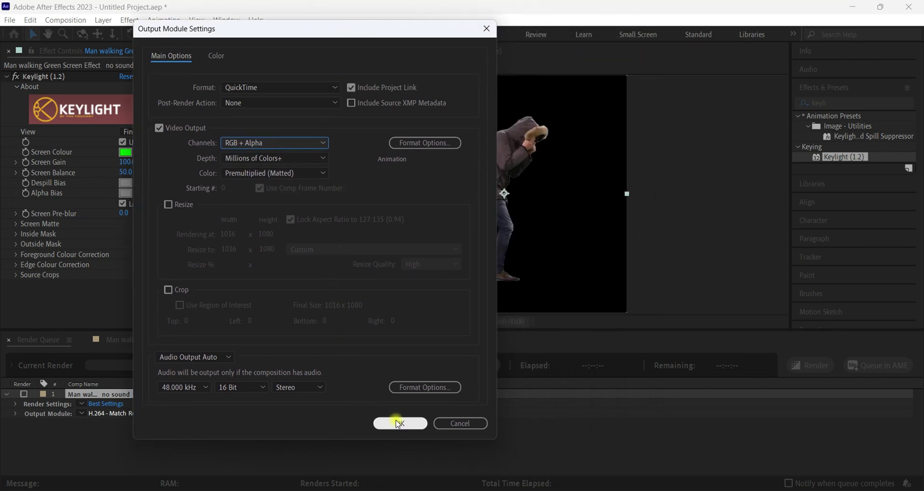
left_click(397, 423)
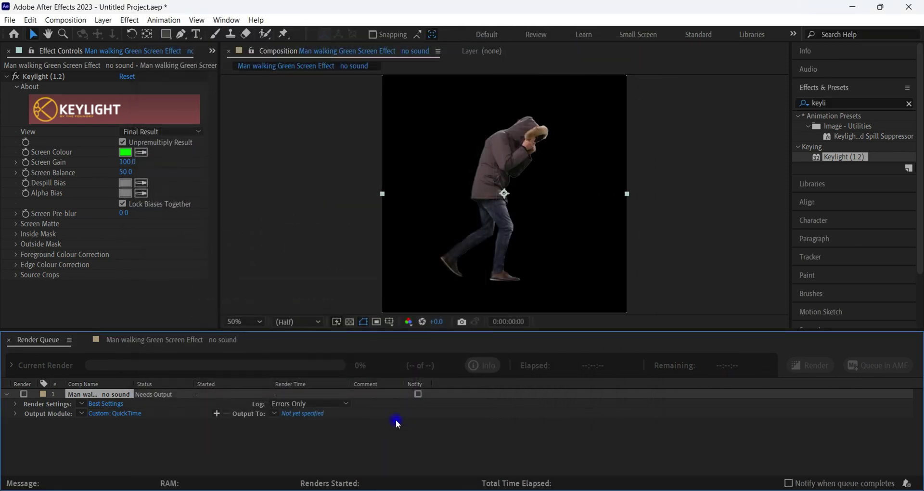
- Set the output file to "Man walking Green Screen Effect no sound.mov" and render the composition
left_click(303, 415)
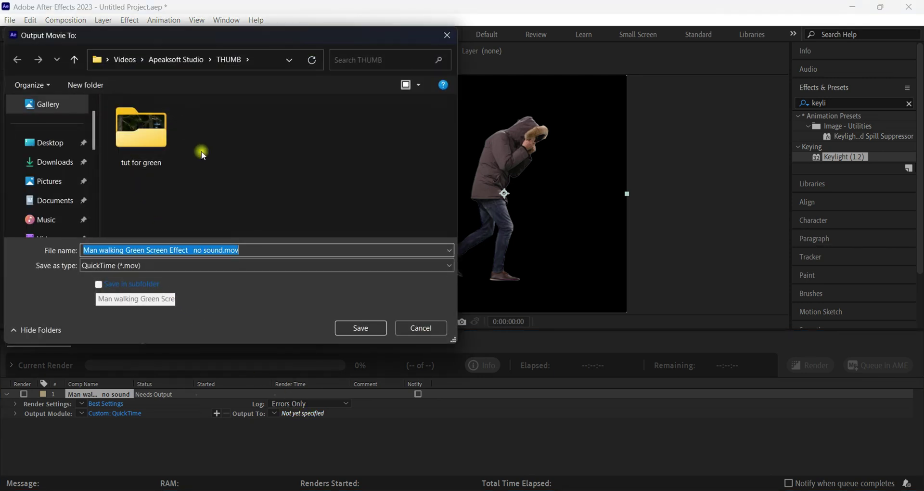
left_click(357, 327)
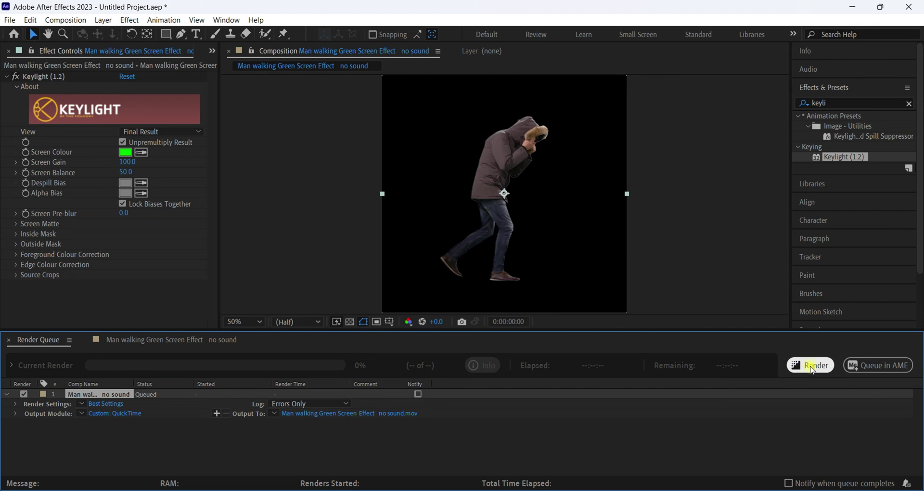
left_click(809, 366)
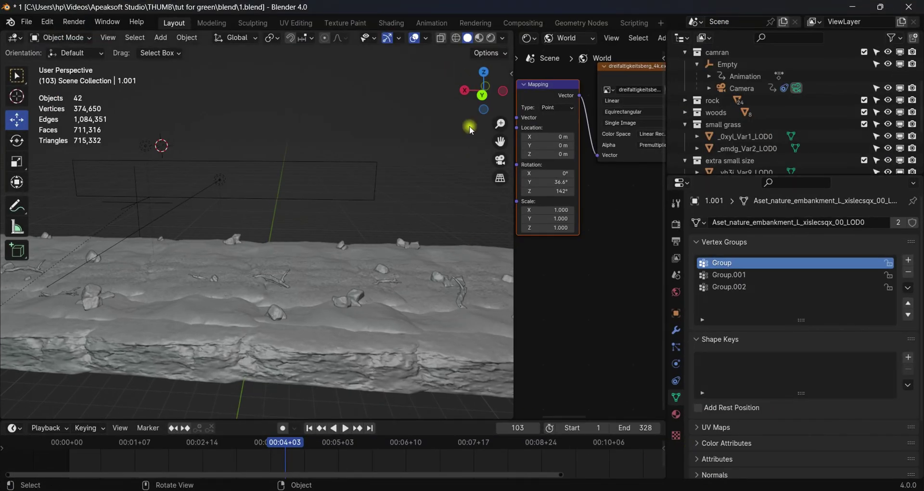
- Switch to the Blender forest ground scene and widen the World node editor beside the 3D view
scroll(469, 126, "down", 8)
scroll(540, 155, "down", 1)
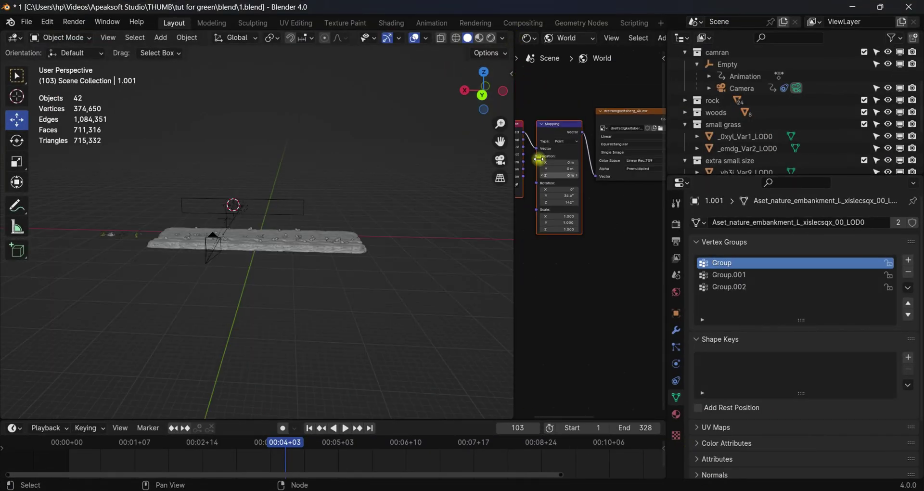
middle_click_drag(540, 154, 607, 272)
left_click_drag(513, 229, 445, 211)
left_click_drag(416, 90, 307, 158)
scroll(307, 159, "up", 5)
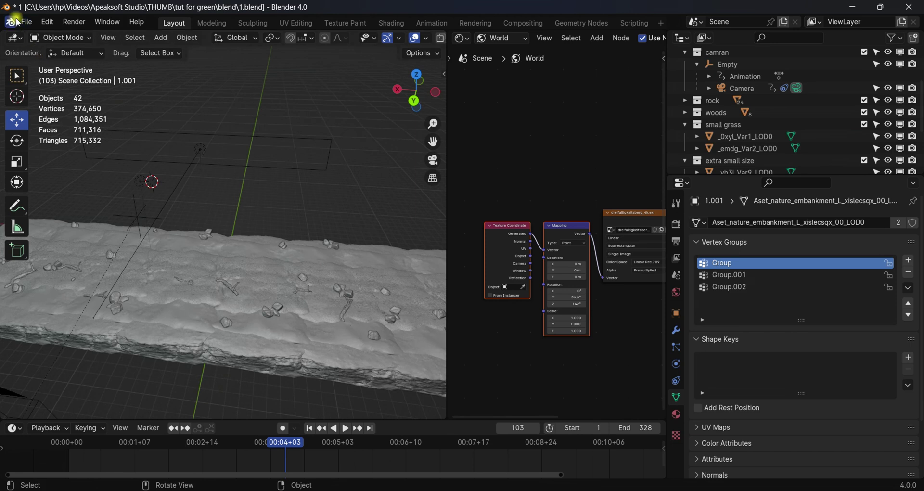
- Start an Images as Planes import and select the rendered walking man .mov in Videos\Apeaksoft Studio\THUMB\tut for green
left_click(25, 21)
mouse_move(69, 194)
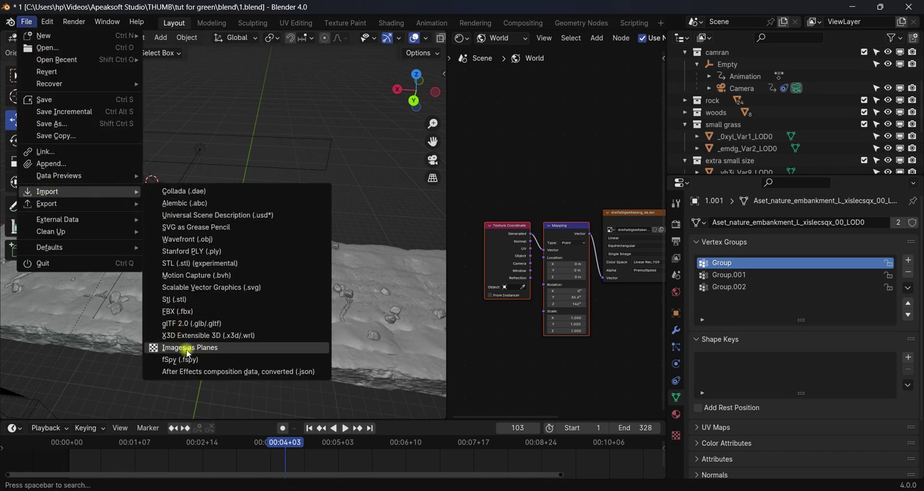
left_click(210, 348)
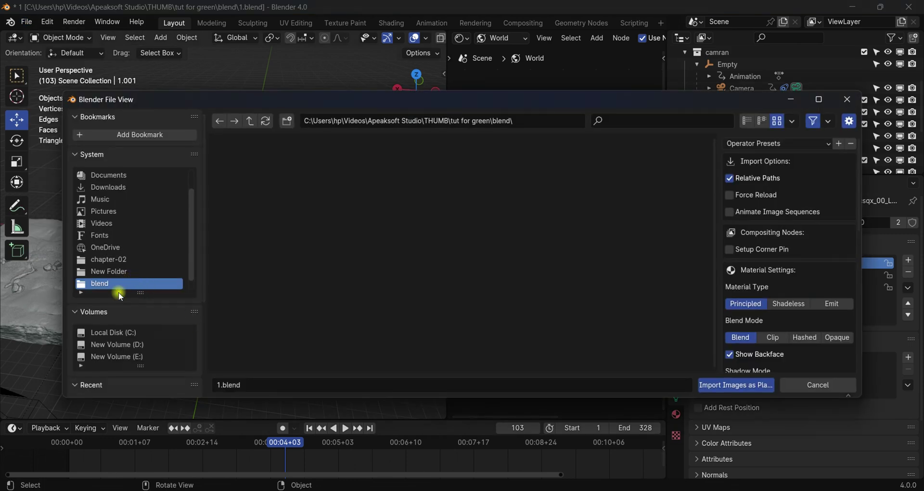
left_click(115, 223)
left_click(503, 183)
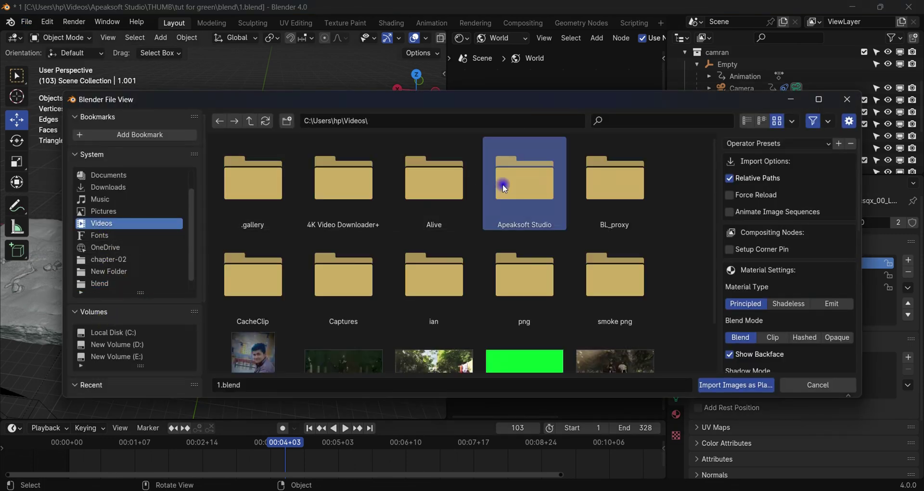
double_click(502, 184)
double_click(417, 186)
double_click(254, 177)
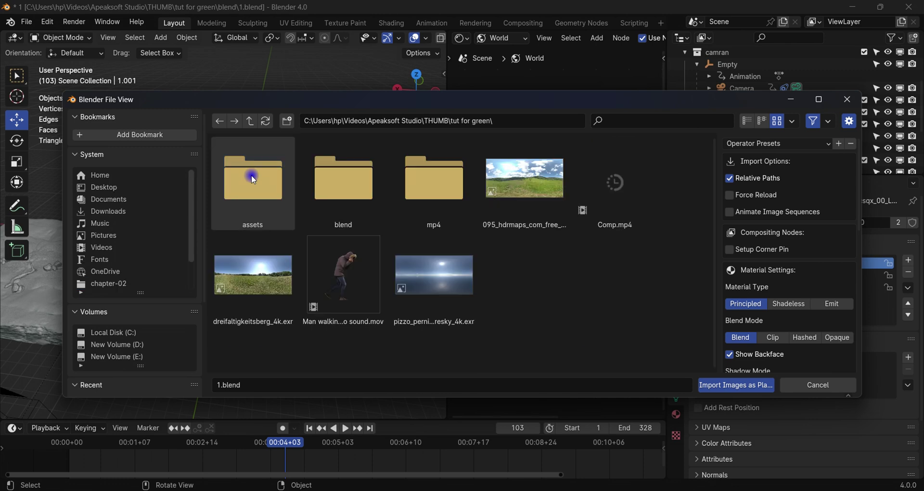
left_click(332, 279)
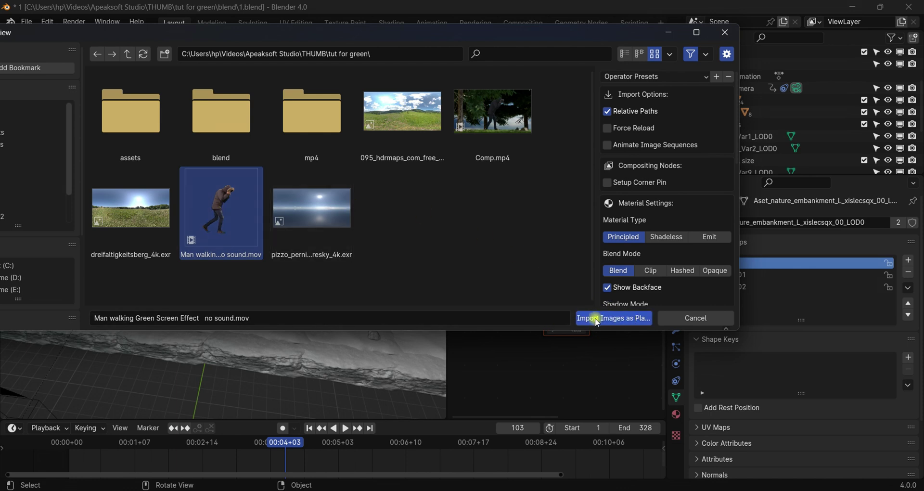
- Review the import options, keeping Use Alpha and Auto Refresh enabled, and import the walking man video as a plane
scroll(623, 120, "down", 5)
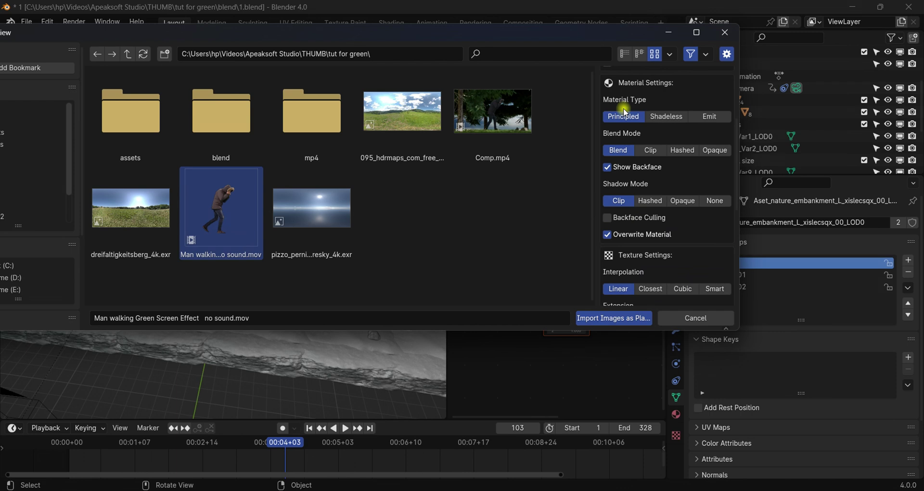
scroll(624, 172, "down", 8)
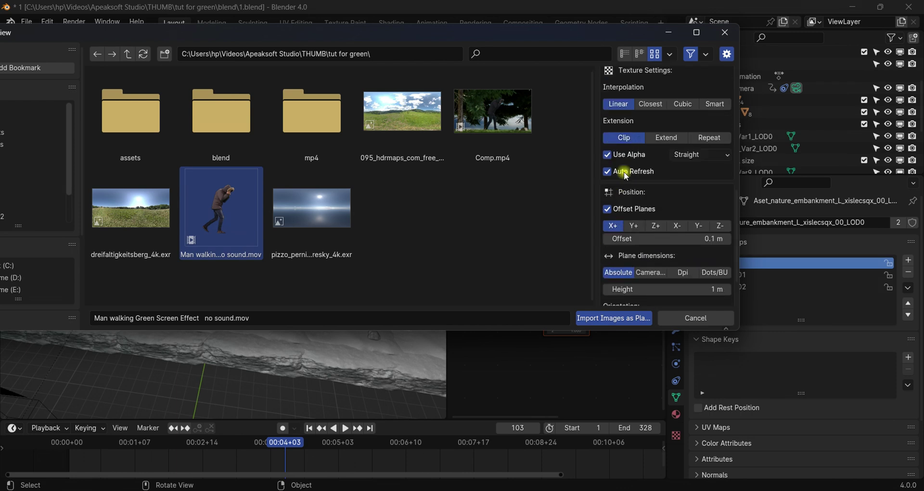
left_click(607, 155)
scroll(613, 173, "down", 2)
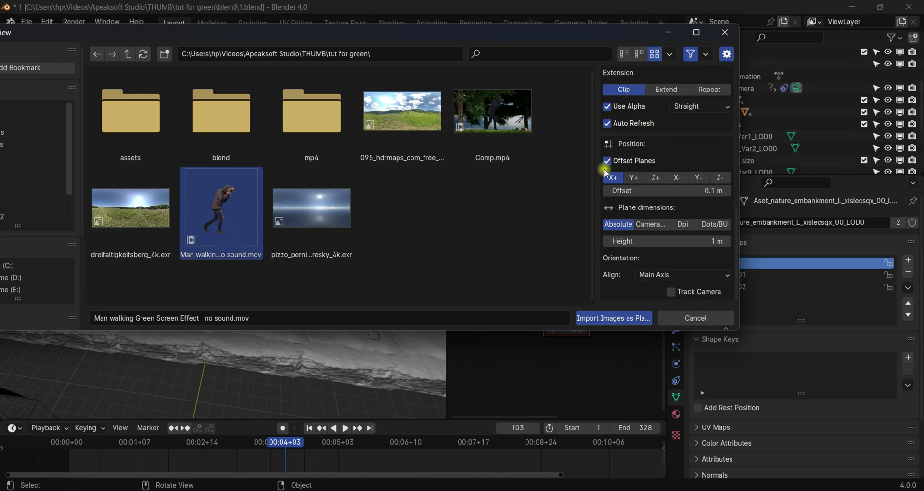
left_click(607, 314)
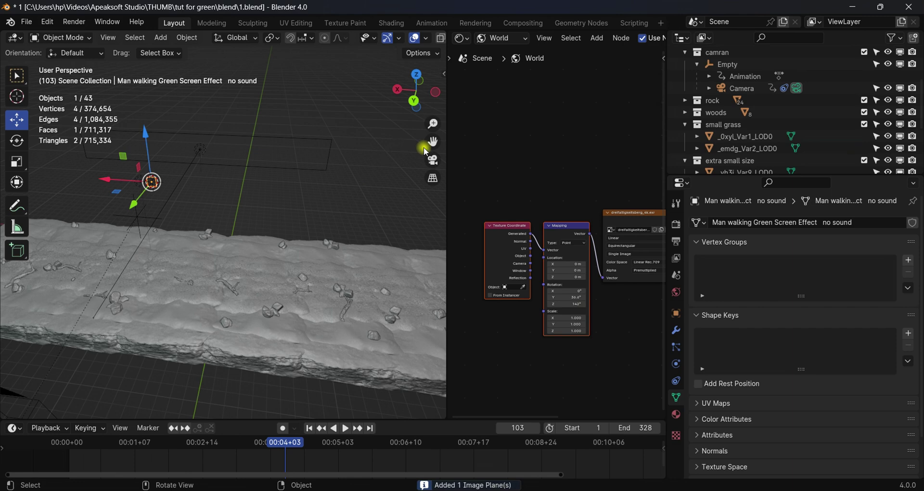
left_click_drag(426, 149, 504, 158)
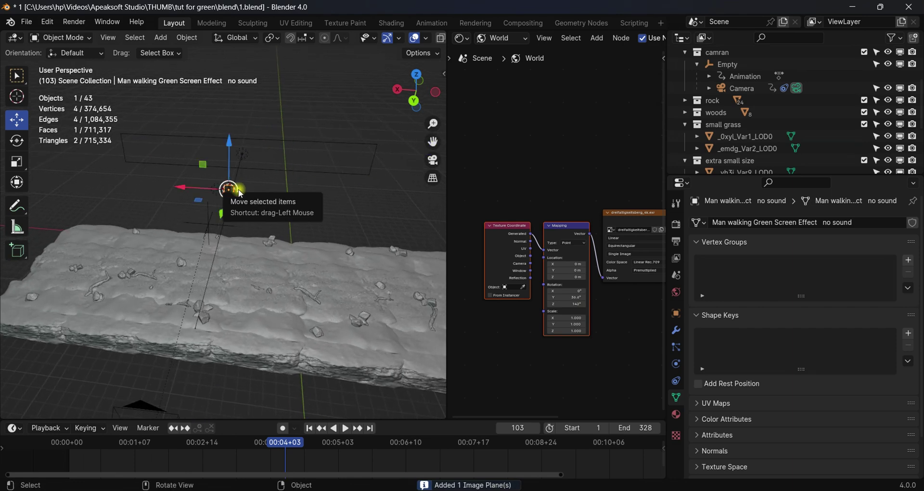
- Scale up the imported walking man plane so the figure stands at a visible size over the ground
key("s")
left_click(297, 252)
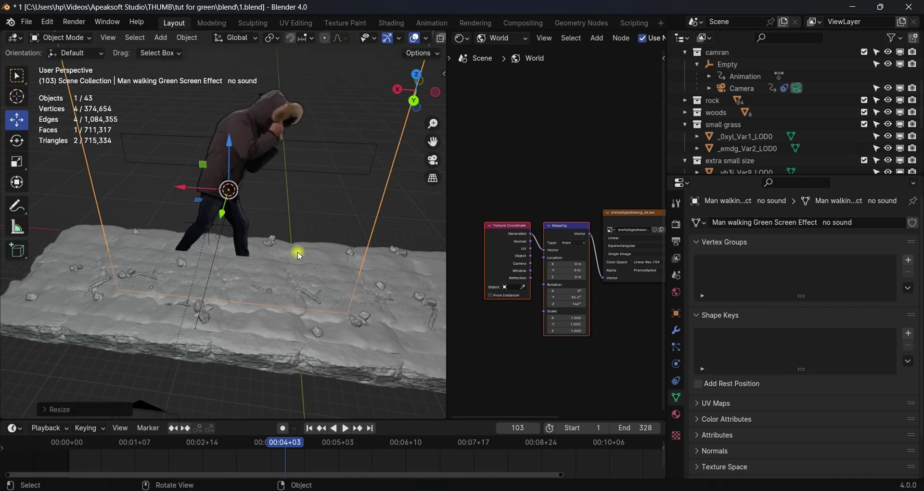
key("s")
left_click(270, 226)
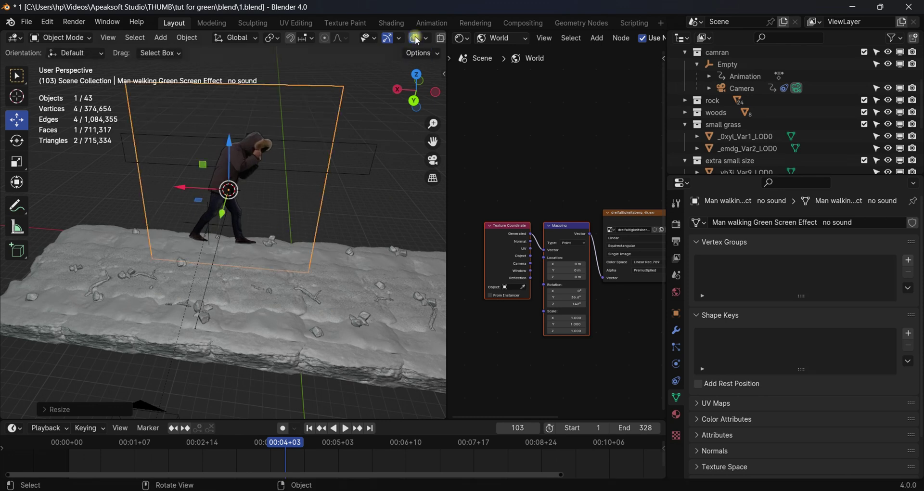
- Set the solid viewport shading colour to Texture so the video image displays on the plane
scroll(417, 41, "down", 3)
left_click(435, 38)
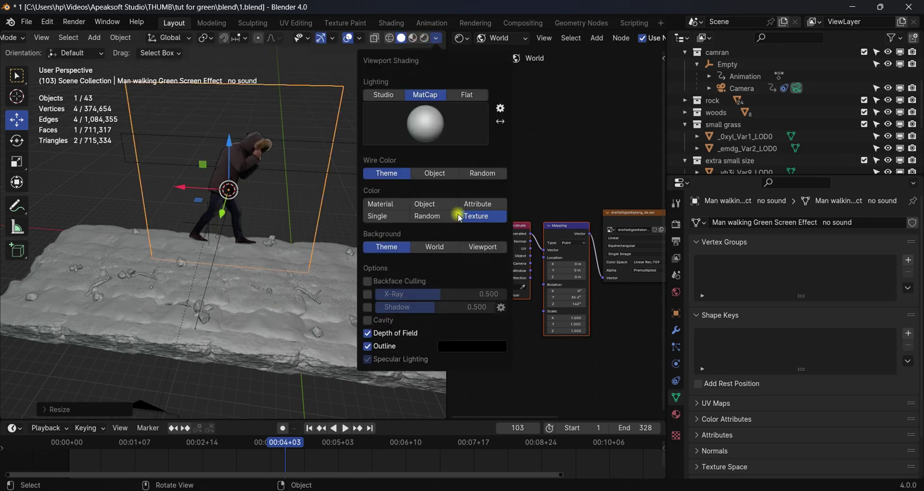
left_click(381, 204)
left_click(476, 216)
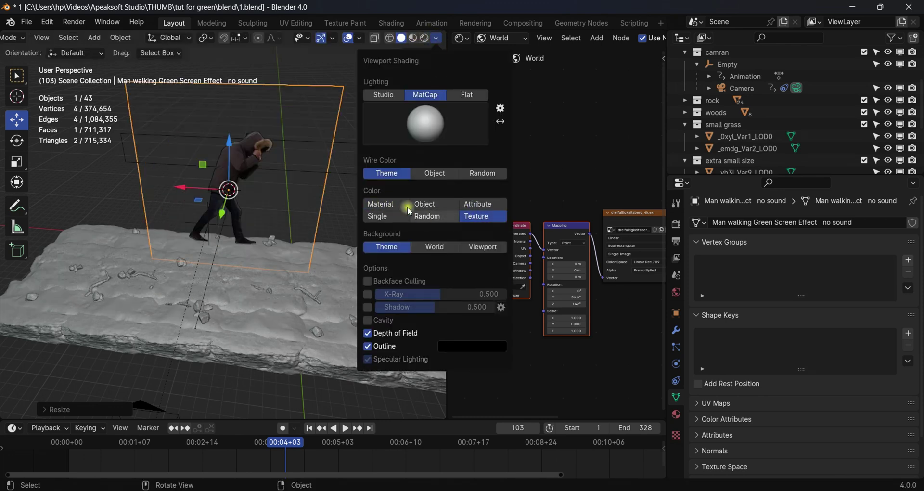
- Reposition the walking man plane, shrink it slightly, and lower it along Z so his feet meet the ground
mouse_move(336, 183)
middle_mouse_down()
mouse_move(289, 168)
mouse_move(331, 152)
middle_mouse_up()
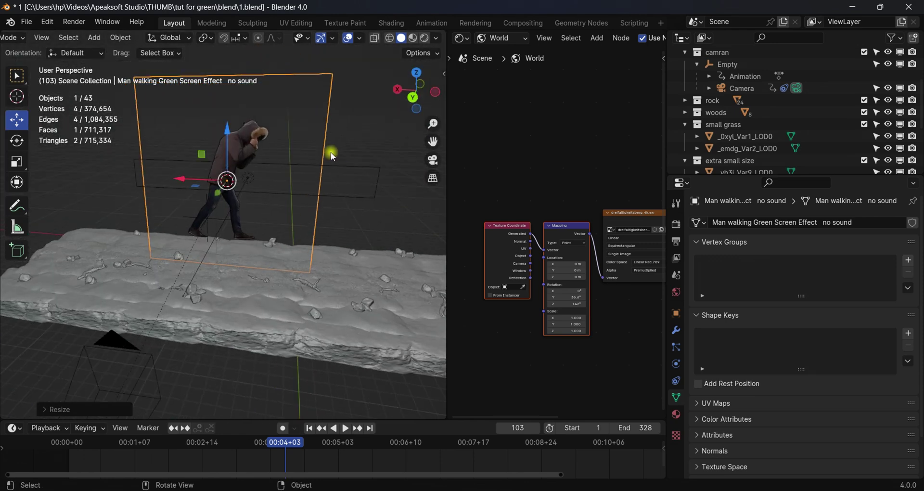
scroll(227, 100, "up", 3)
key("g")
left_click(310, 186)
key("s")
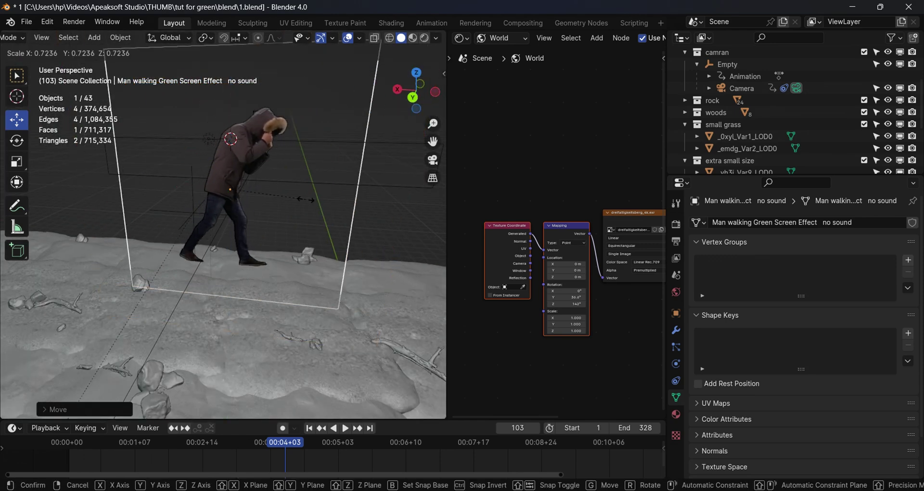
left_click(283, 185)
key("g")
key("z")
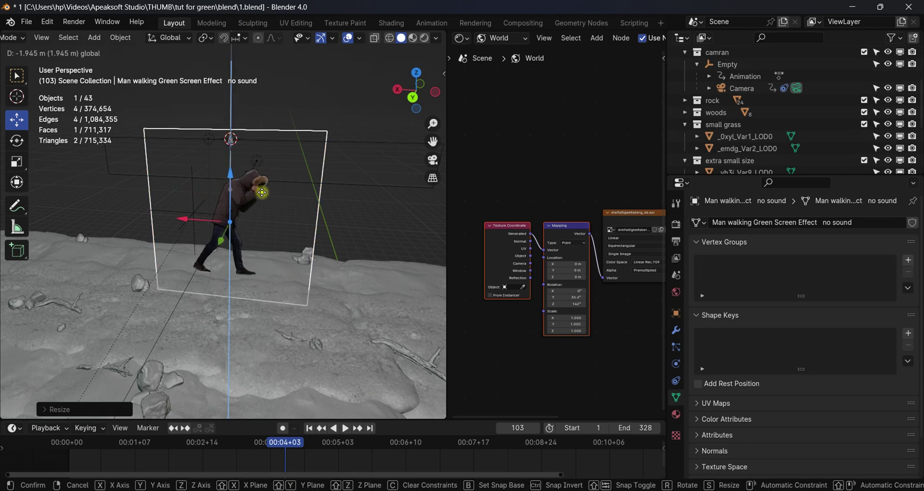
left_click(288, 185)
- Zoom in on the walking man and scrub the timeline back to frame 40 to check his walk
left_click_drag(423, 99, 409, 94)
scroll(269, 145, "up", 4)
left_click_drag(263, 144, 276, 143)
left_click_drag(283, 444, 152, 448)
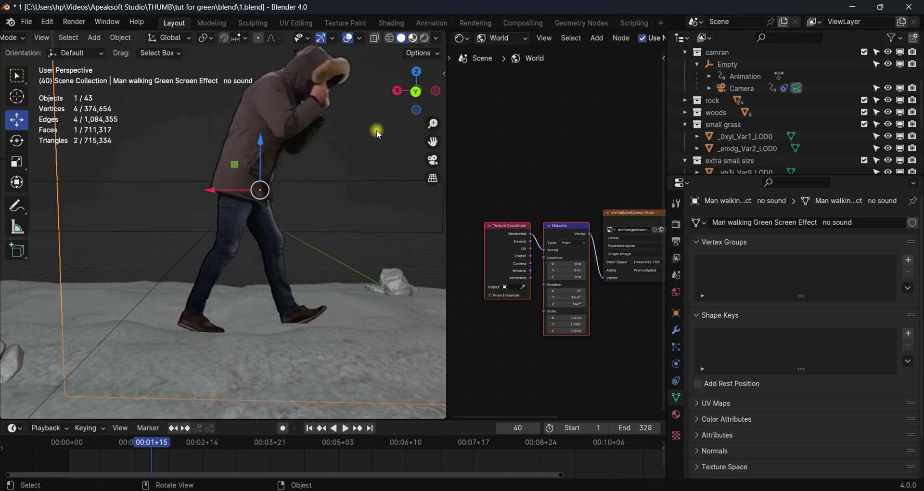
- Switch the 3D view to Material Preview shading and view the whole ground scene with the man
left_click(410, 38)
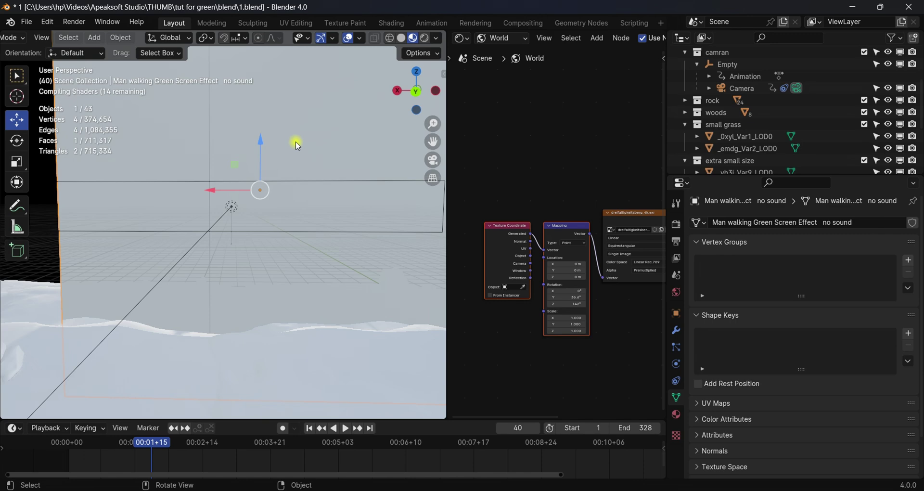
left_click_drag(404, 111, 268, 468)
key("Escape")
scroll(184, 317, "down", 5)
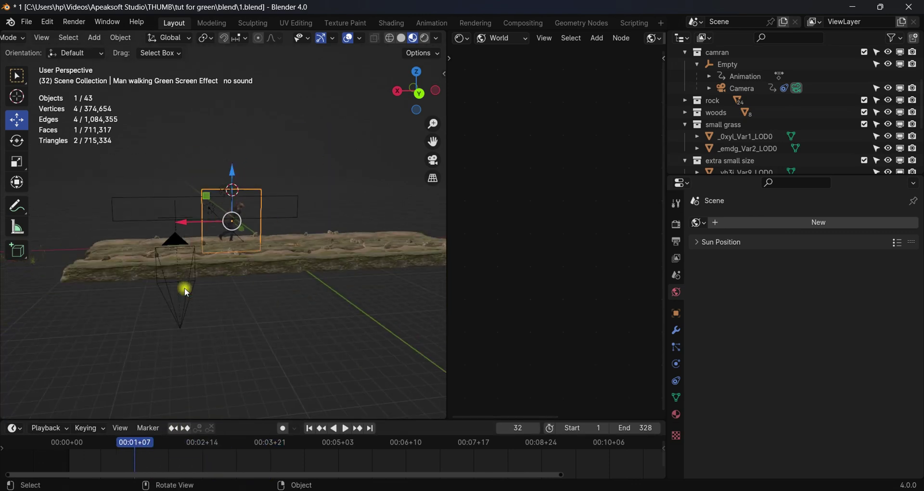
- Select the camera's parent Empty and return the timeline to frame 0 to locate its starting position
left_click(309, 428)
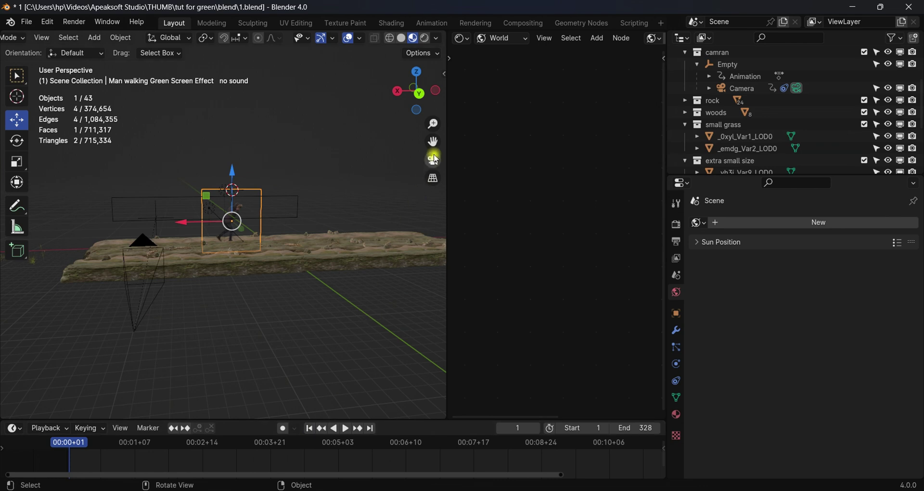
left_click_drag(433, 141, 477, 139)
scroll(363, 221, "up", 6)
left_click(249, 198)
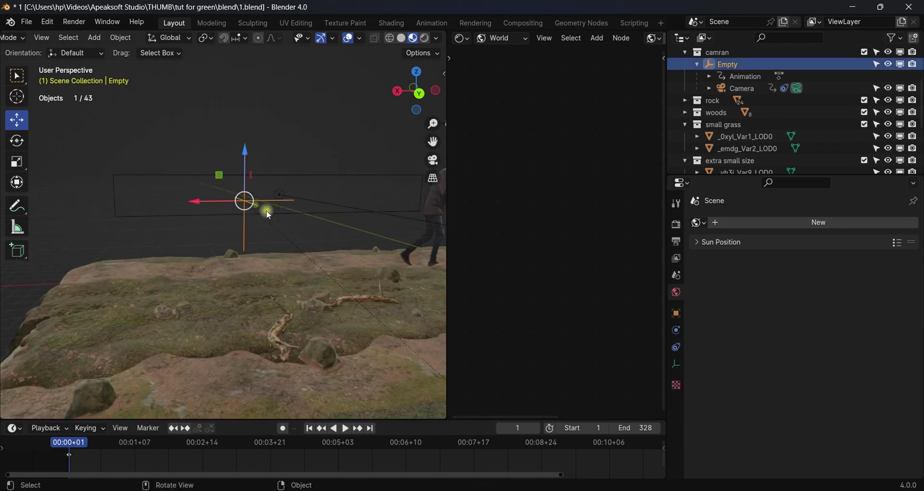
scroll(283, 219, "down", 6)
left_click_drag(413, 93, 377, 108)
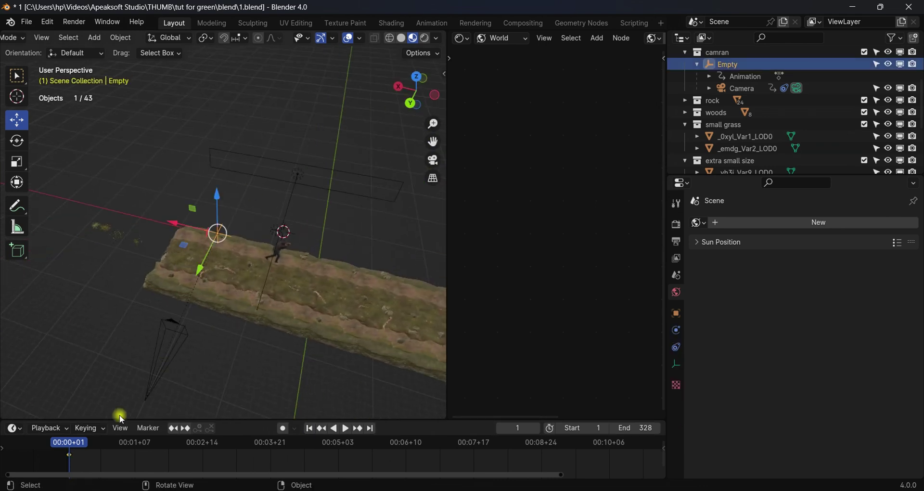
left_click_drag(113, 459, 35, 455)
scroll(310, 291, "up", 5)
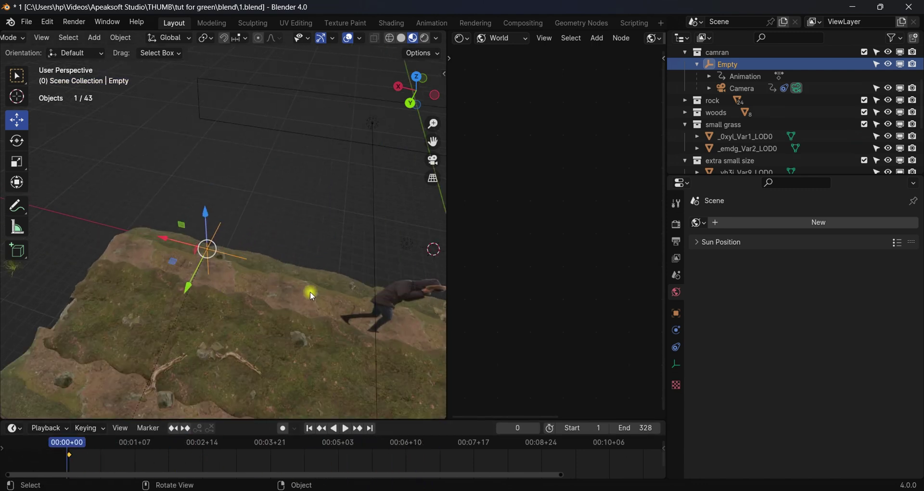
- Move the walking man plane along the ground to the Empty's starting position
left_click(394, 294)
left_click_drag(351, 291, 162, 256)
scroll(244, 241, "up", 5)
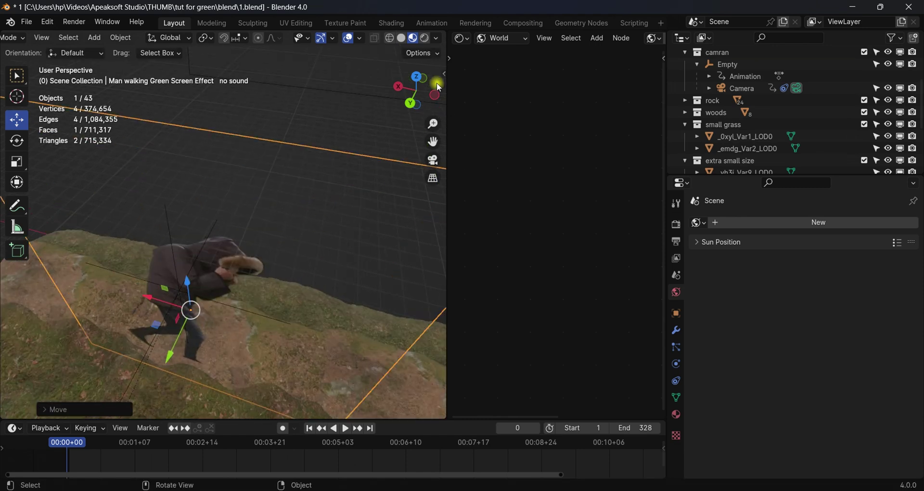
left_click_drag(438, 86, 327, 103)
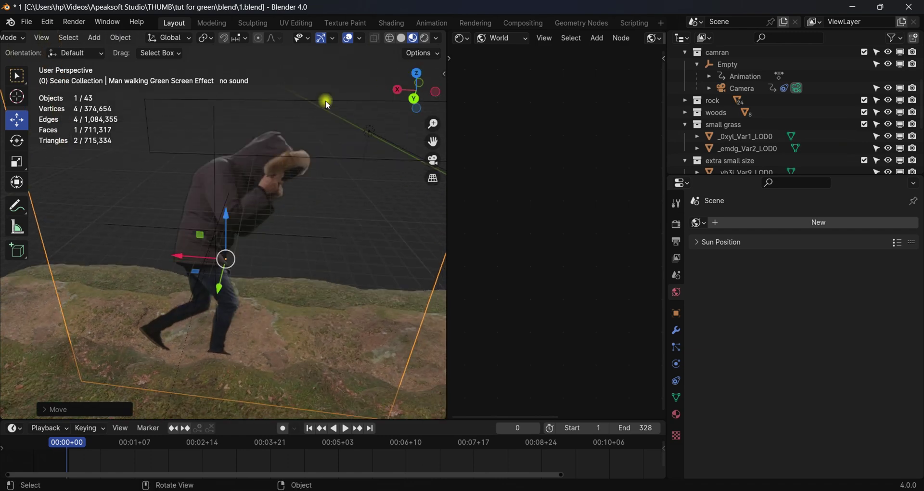
- Parent the walking man plane to the animated Empty using Object (Keep Transform)
left_click(215, 159)
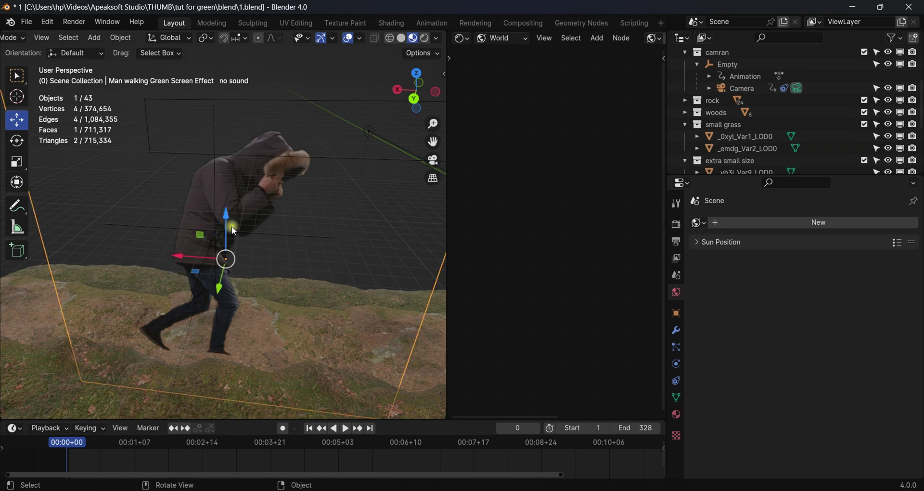
mouse_move(416, 90)
left_mouse_down()
mouse_move(380, 104)
mouse_move(413, 79)
left_mouse_up()
left_click(163, 195, "shift")
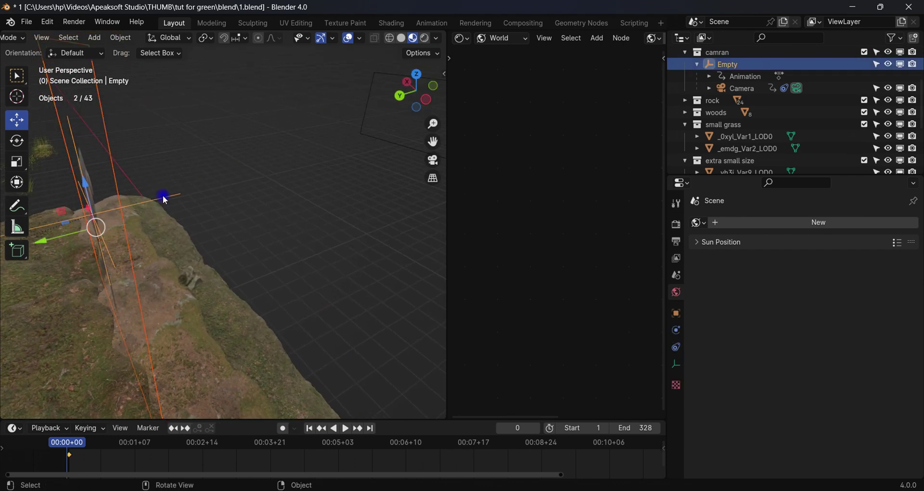
key("ctrl+p")
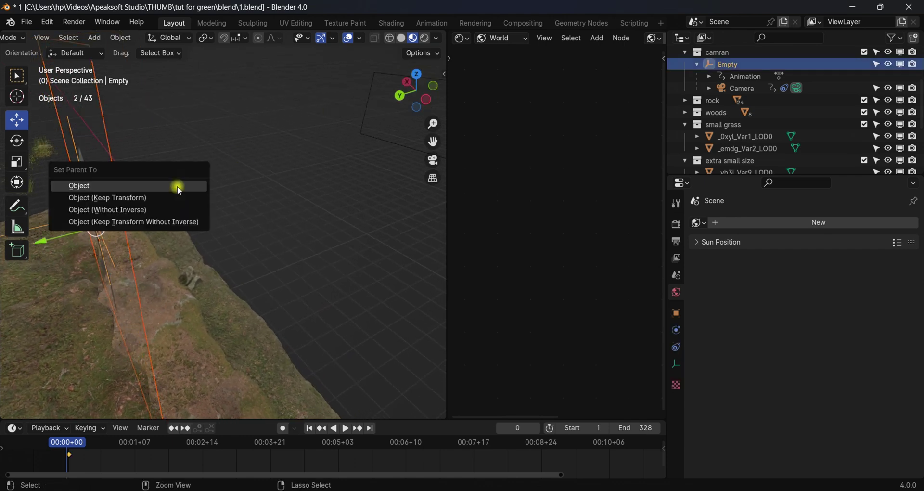
left_click(126, 199)
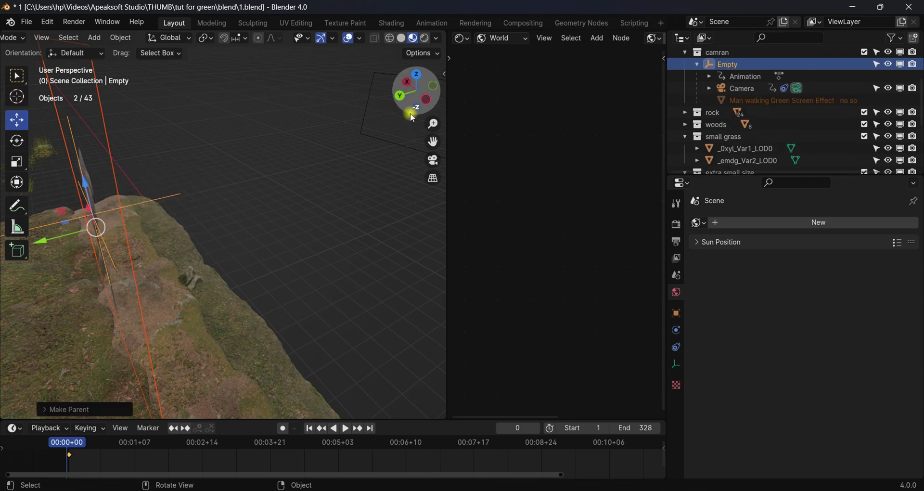
left_click_drag(413, 117, 250, 266)
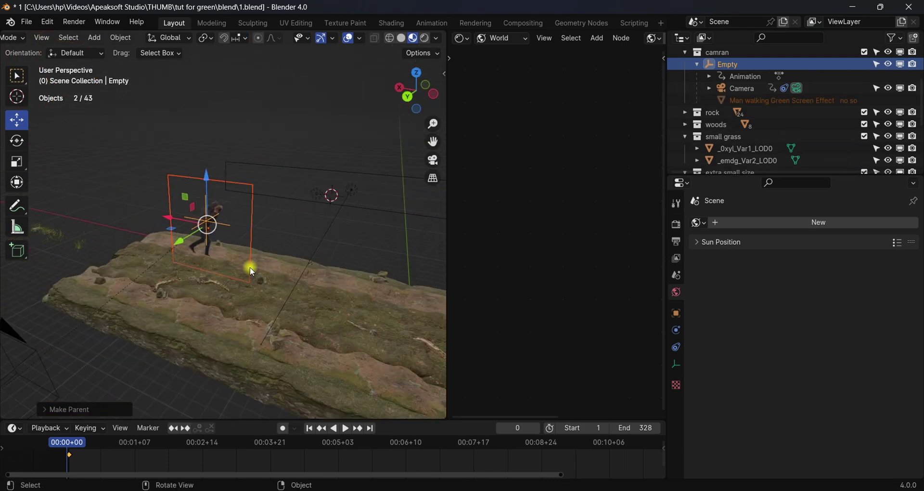
- Scrub through the timeline to check that the walking man plane travels with the Empty
left_click_drag(78, 446, 97, 451)
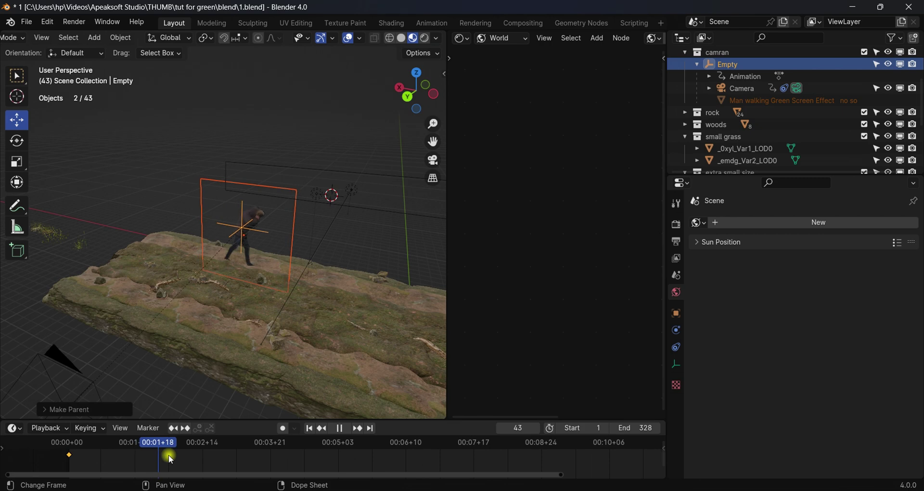
key("space")
left_click_drag(229, 453, 276, 454)
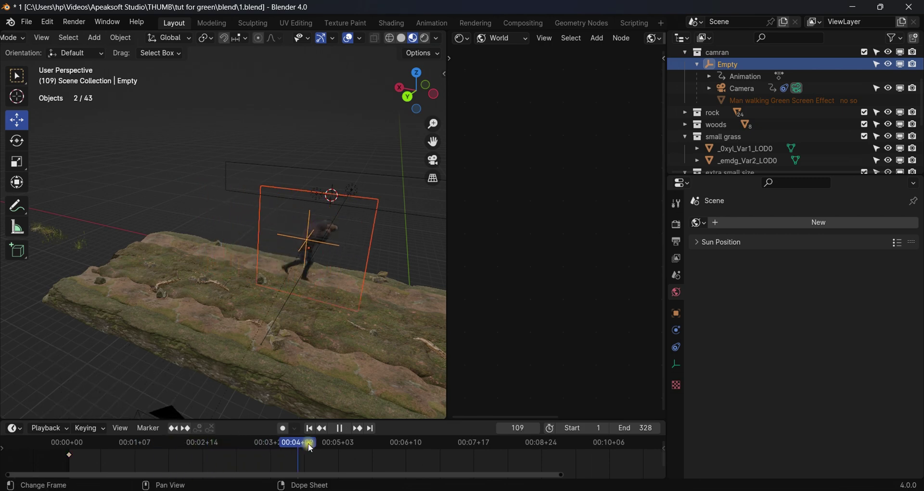
left_click_drag(423, 453, 166, 457)
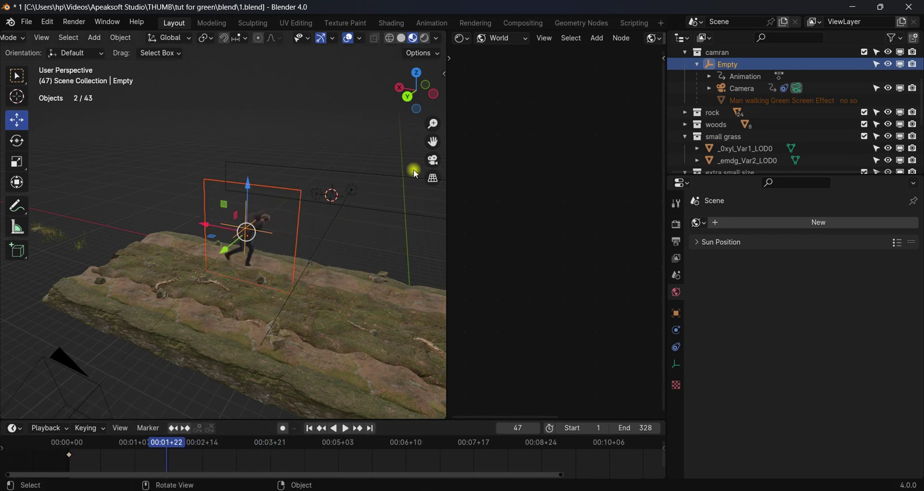
- Look through the camera and play the animation from frame 1 to review the walking man in the shot
left_click(433, 160)
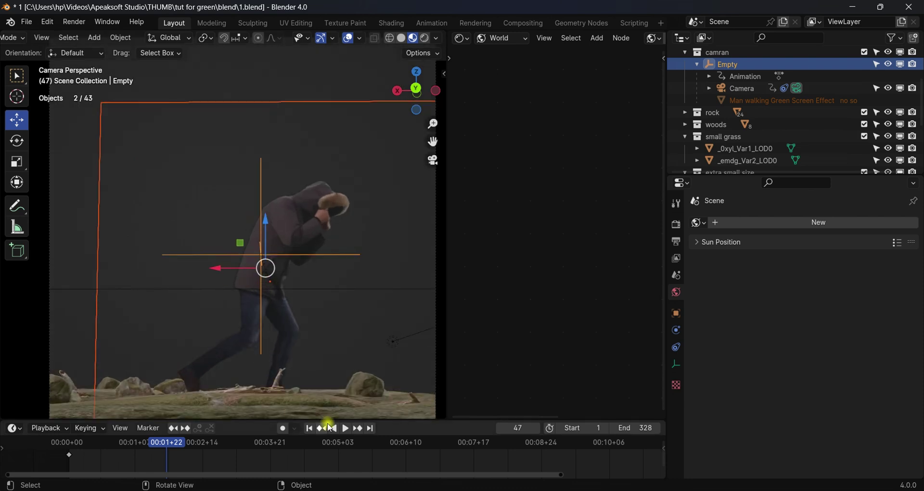
left_click(315, 427)
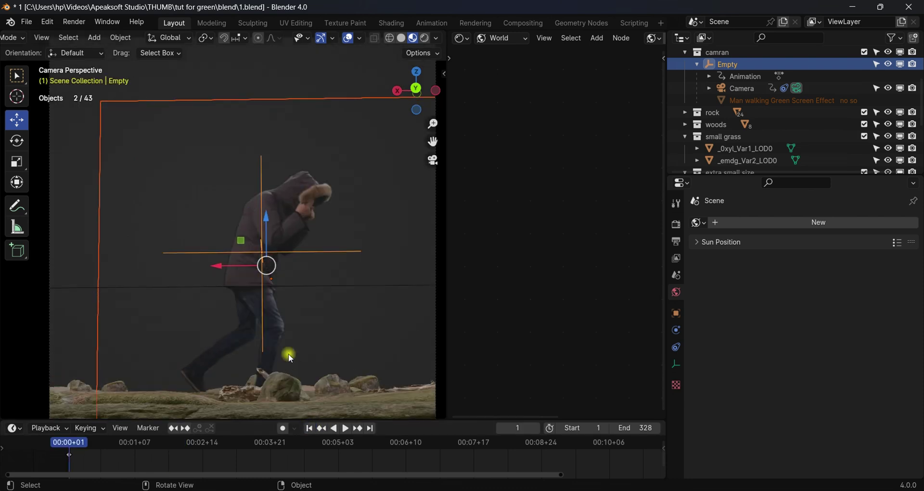
key("space")
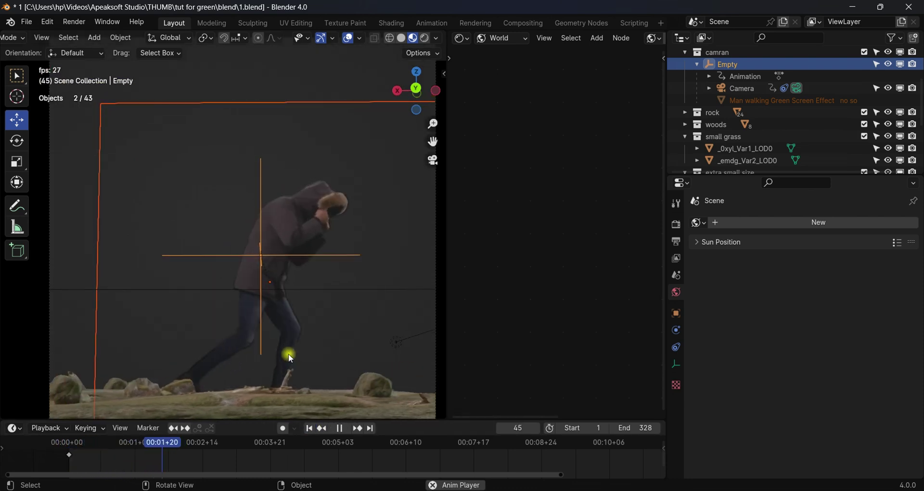
scroll(288, 351, "down", 3)
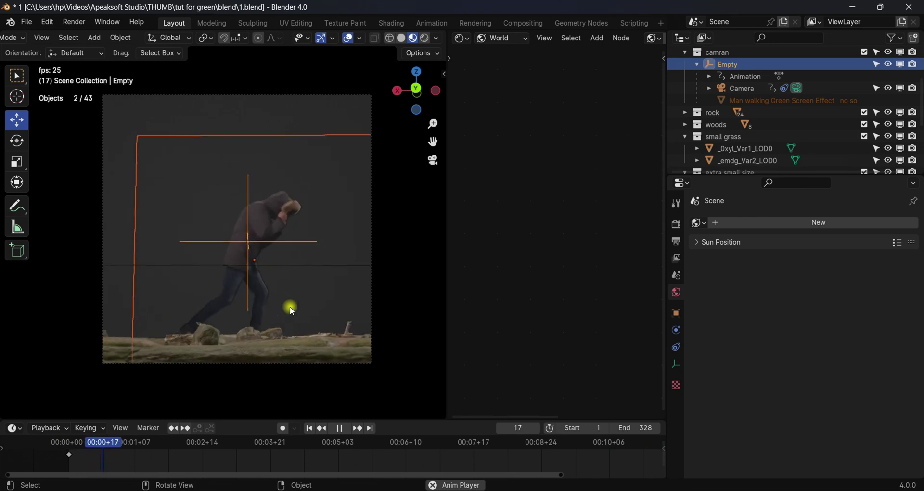
key("space")
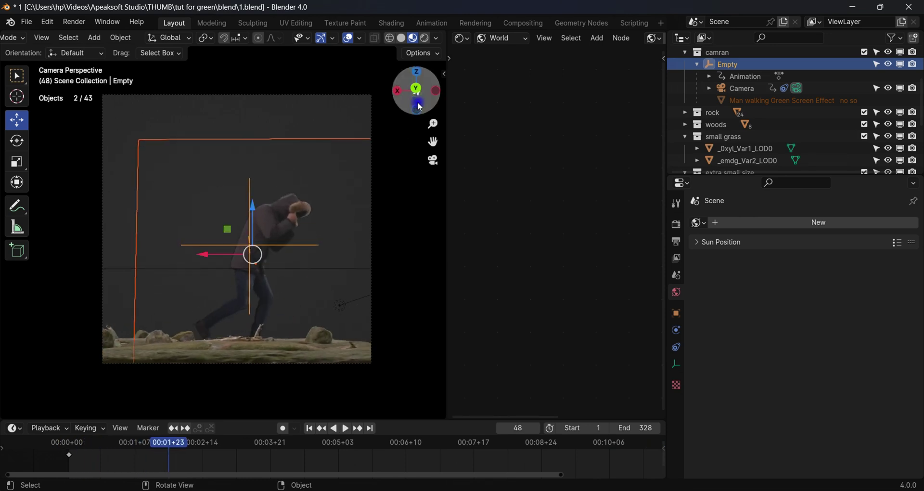
- Enable viewport display of ParticleSystem, ParticleSystem.001 and ParticleSystem.002 on the ground object
left_click_drag(420, 107, 399, 117)
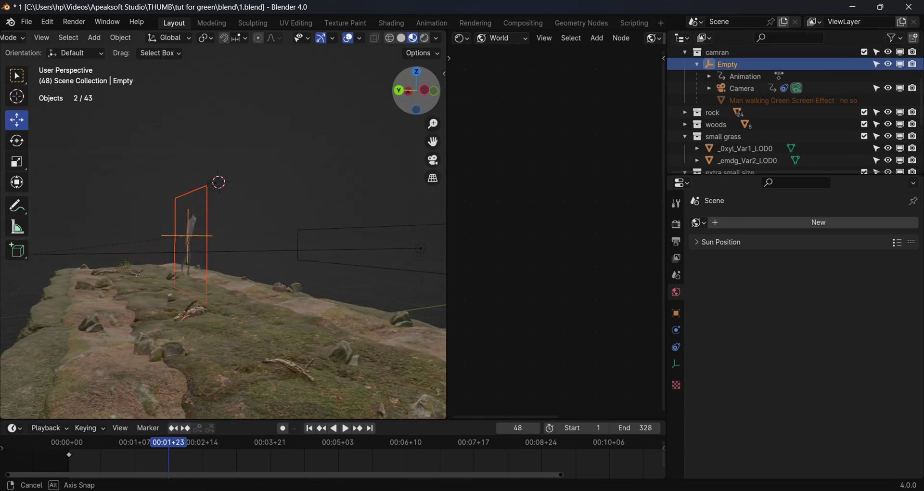
left_click(220, 326)
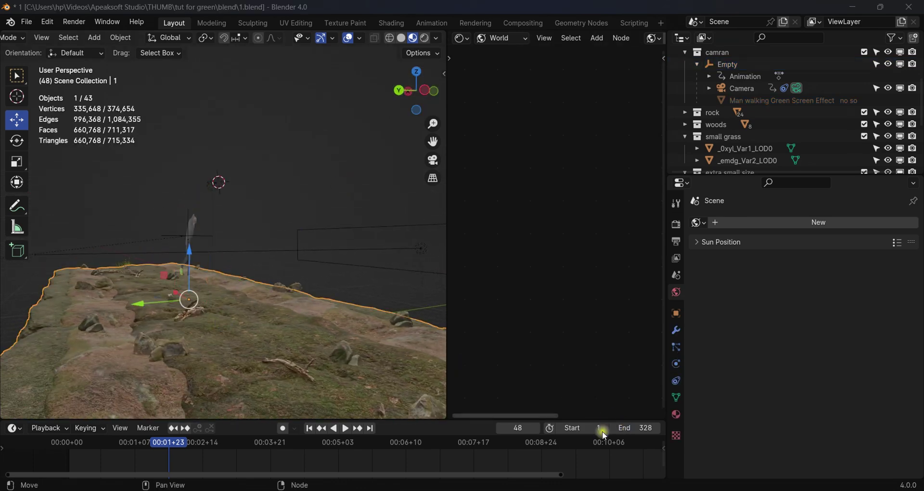
left_click(676, 347)
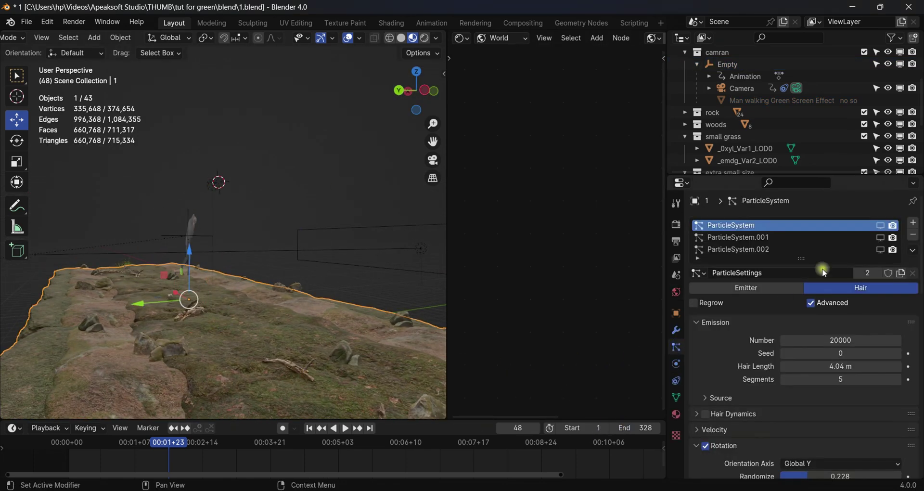
left_click(880, 239)
left_click(881, 239)
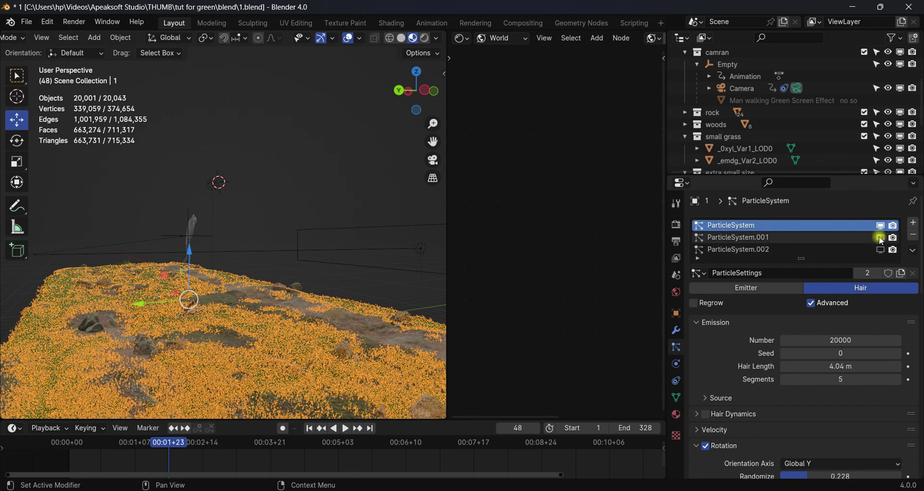
left_click(880, 249)
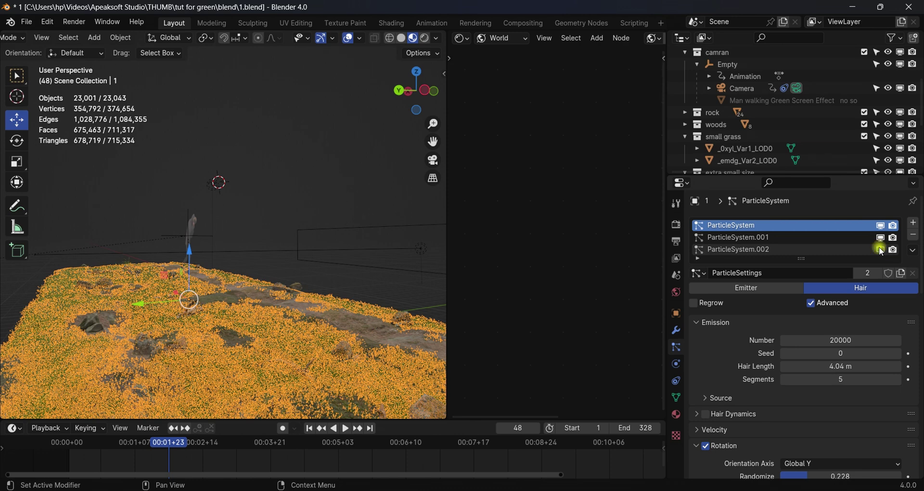
- Hide the viewport overlays and play the animation from the camera view with the grass displayed
left_click(349, 40)
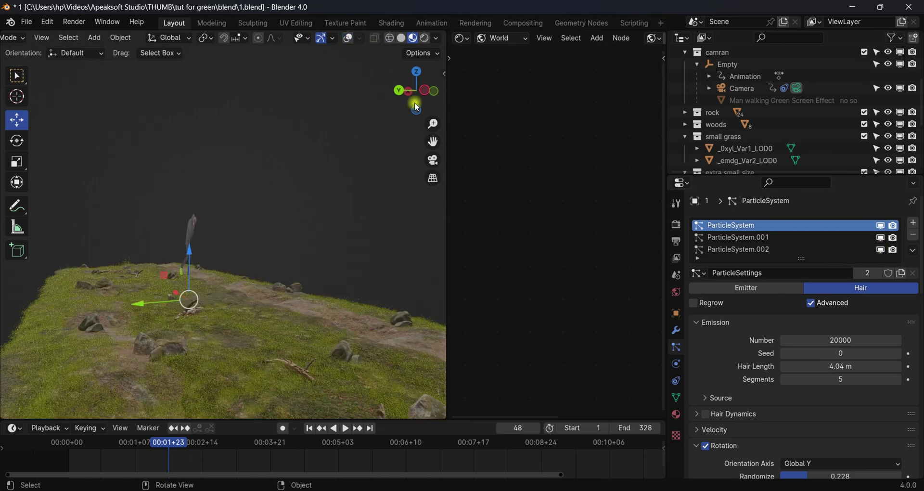
left_click_drag(416, 96, 421, 134)
left_click(433, 160)
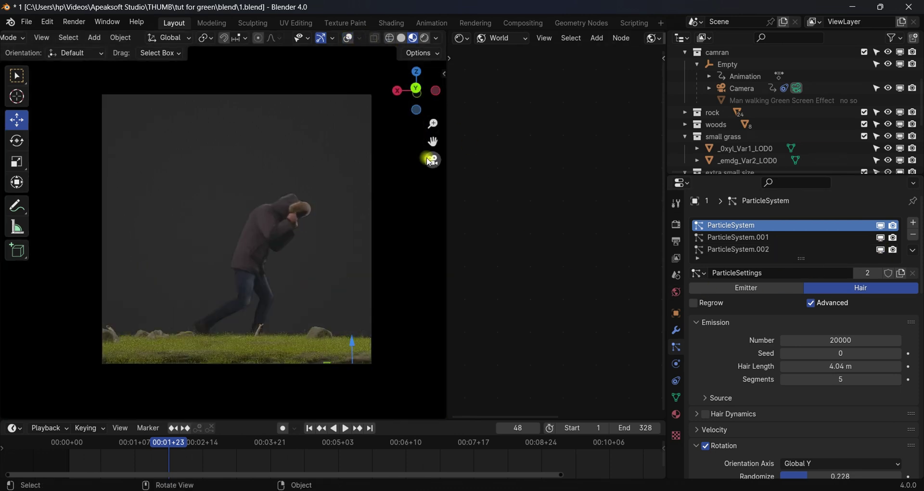
key("space")
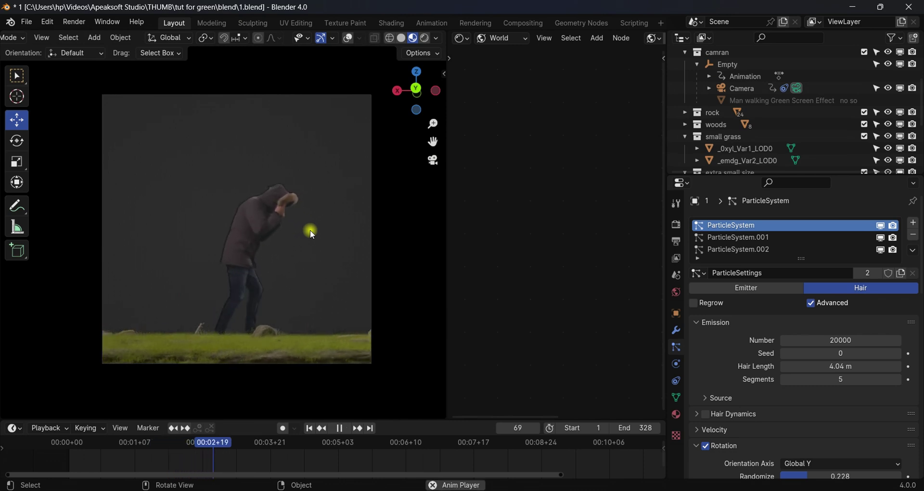